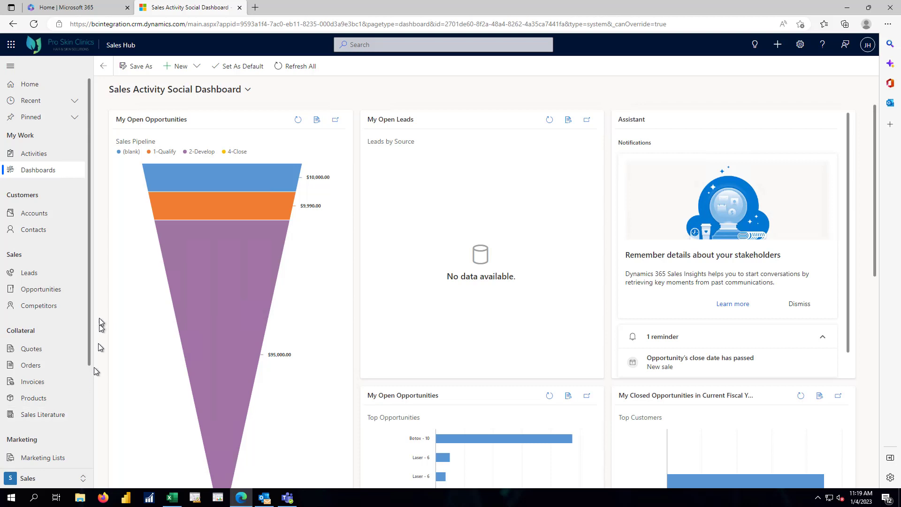
Step: Open the Trey Research cafeteria manager's contact from Active Contacts and show its opportunity actions
{"action": "left_click", "coordinate": [39, 232]}
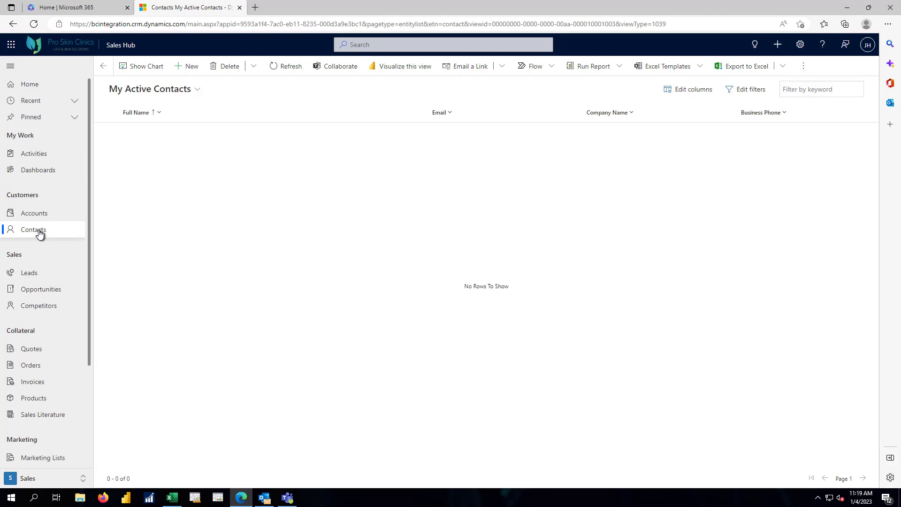
{"action": "left_click", "coordinate": [158, 94]}
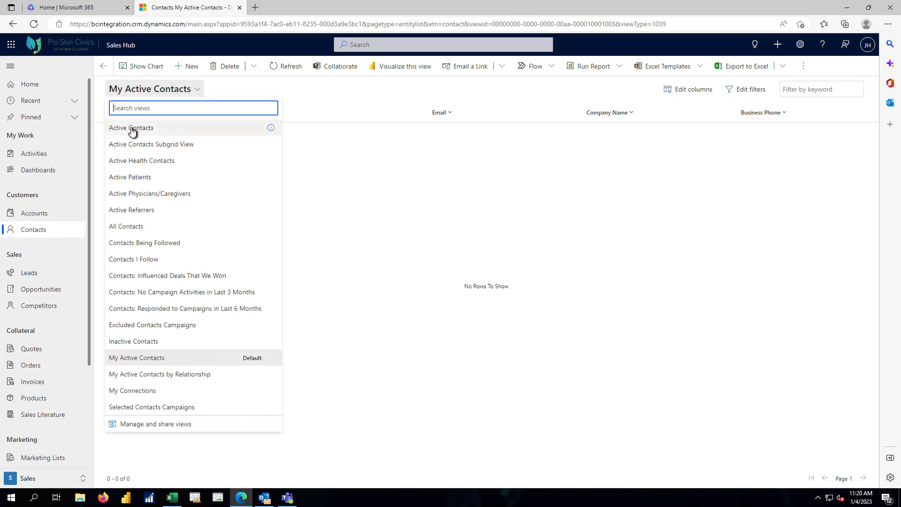
{"action": "left_click", "coordinate": [132, 129]}
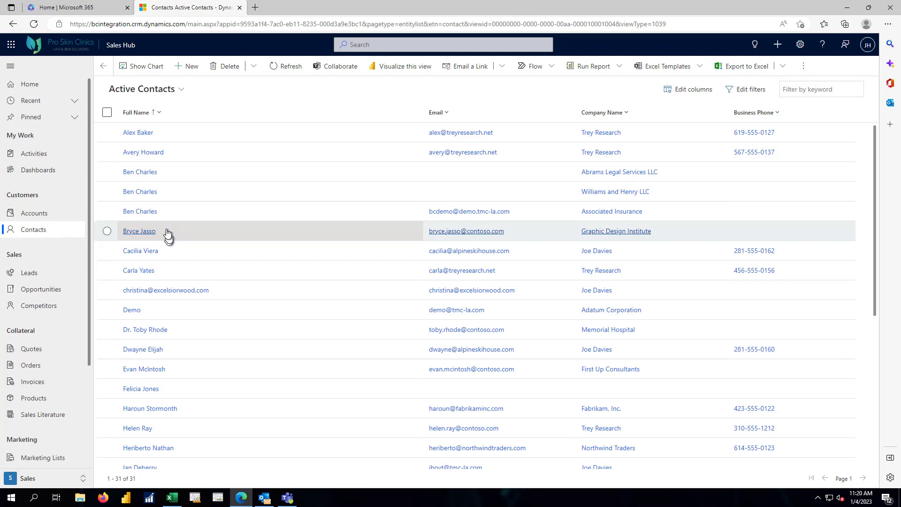
{"action": "left_click", "coordinate": [138, 133]}
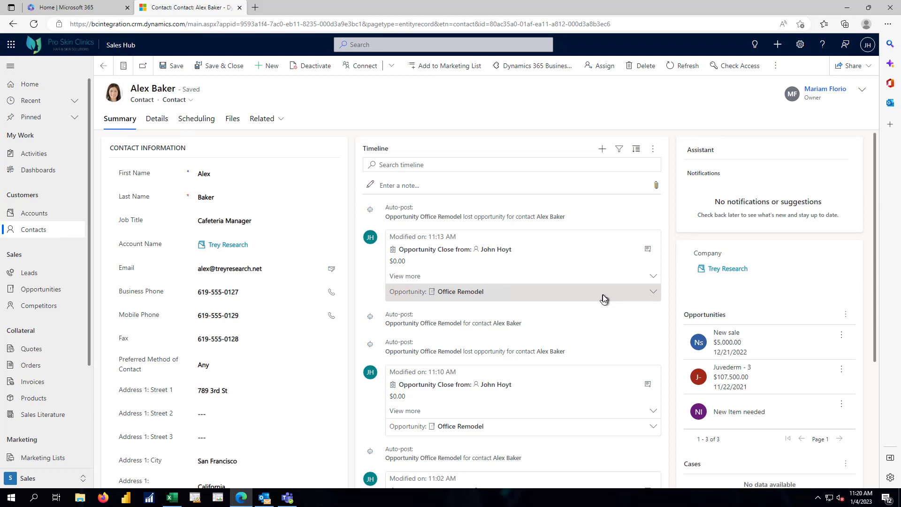
{"action": "left_click", "coordinate": [846, 314]}
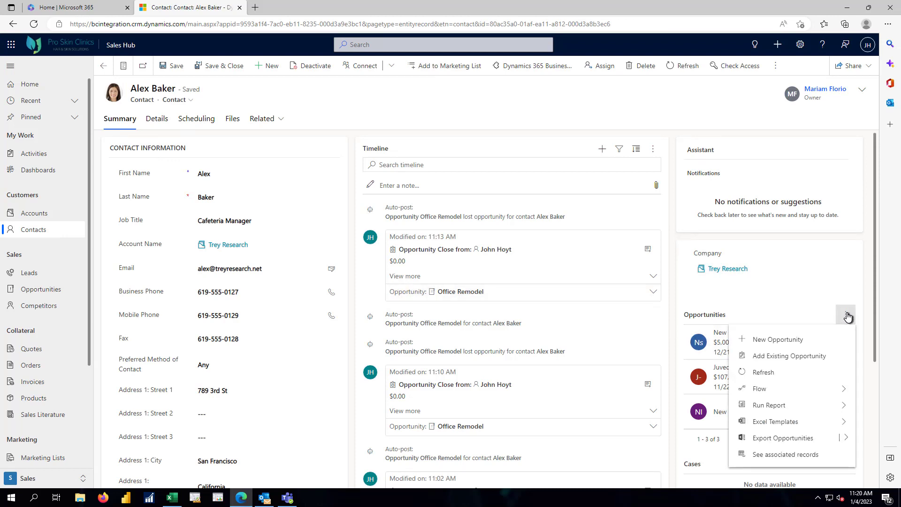
Step: Start a new opportunity for the contact titled 'Office Remodel' with office set to Office 1
{"action": "left_click", "coordinate": [782, 340]}
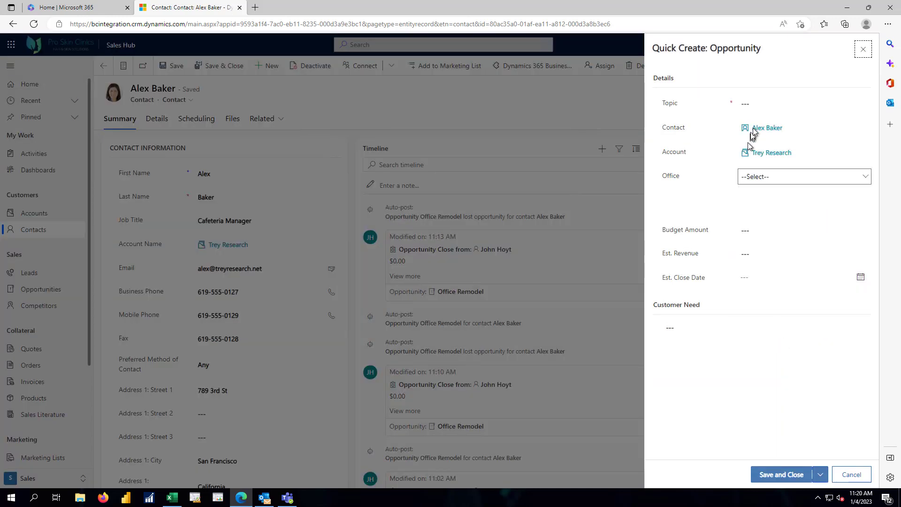
{"action": "left_click", "coordinate": [757, 104]}
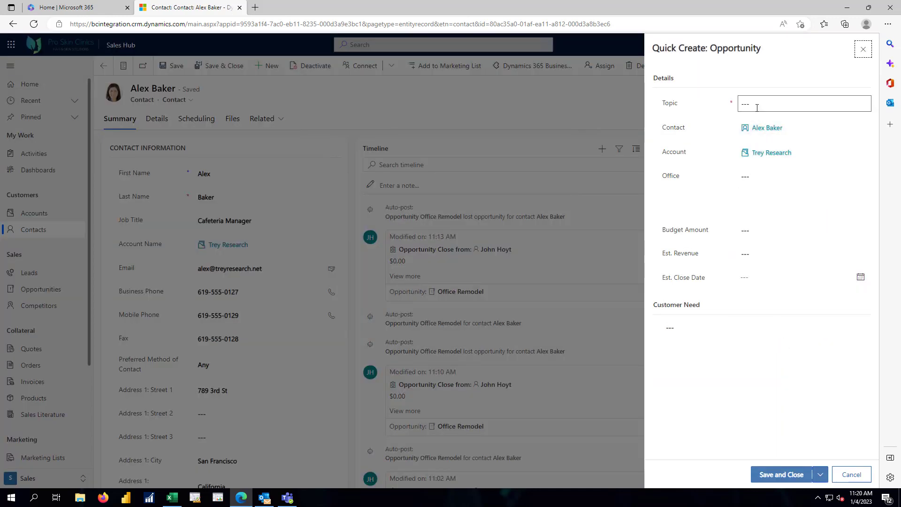
{"action": "type", "text": "Offic"}
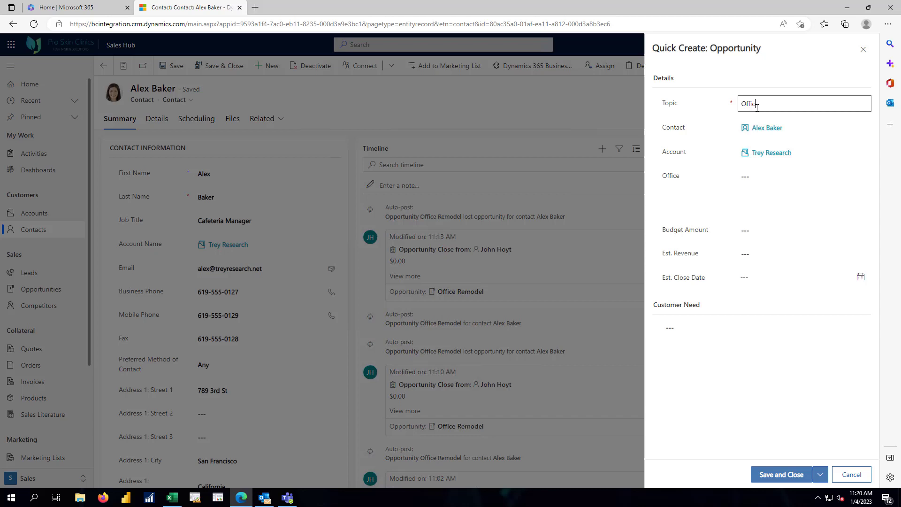
{"action": "type", "text": "e Remodel"}
{"action": "left_click", "coordinate": [755, 126]}
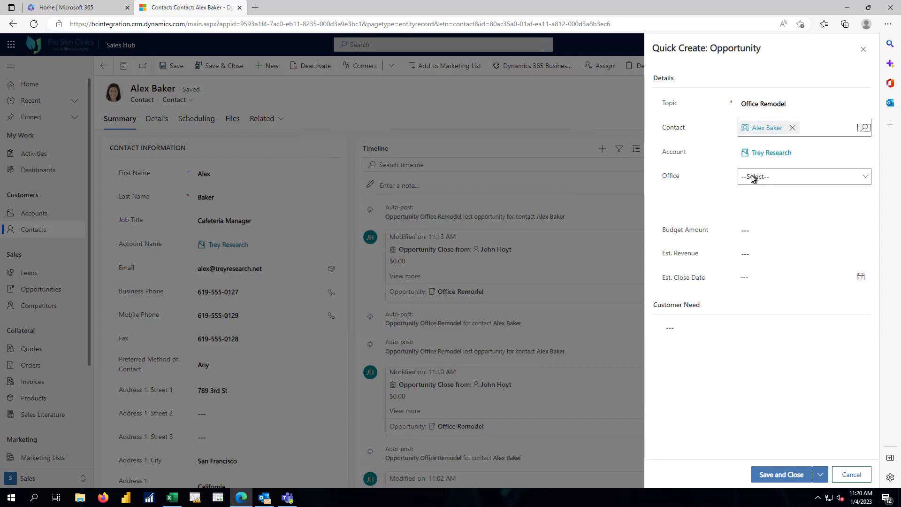
{"action": "left_click", "coordinate": [752, 177]}
{"action": "left_click", "coordinate": [751, 203]}
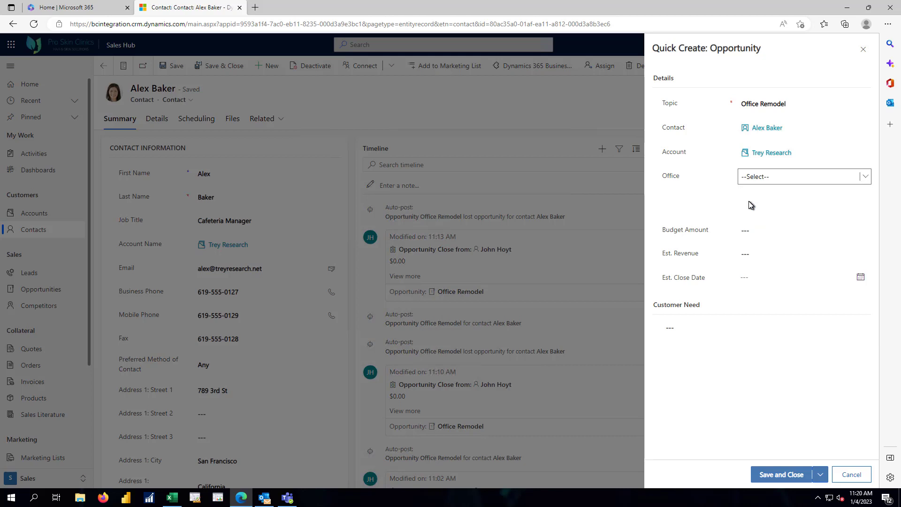
Step: Set budget and estimated revenue to 1,500, close date 1/6/2023, customer need 'New Chairs', and save
{"action": "left_click", "coordinate": [751, 230]}
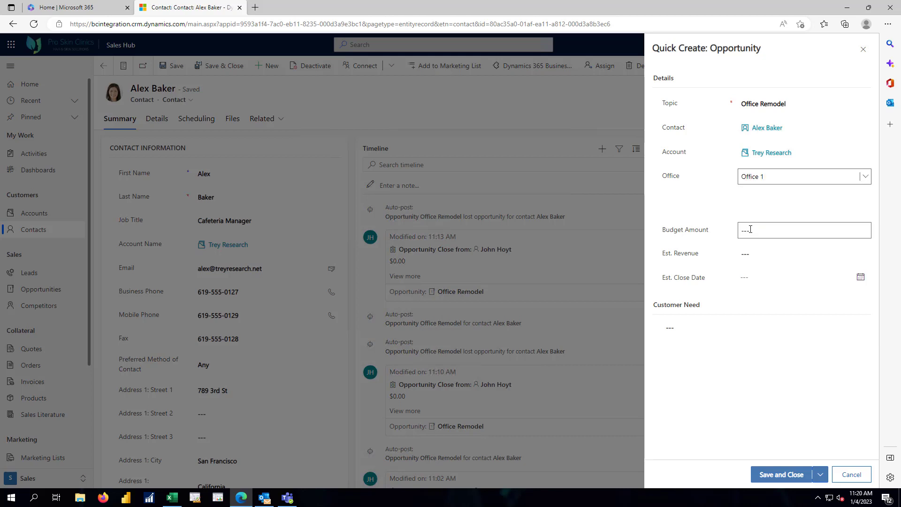
{"action": "type", "text": "1,500."}
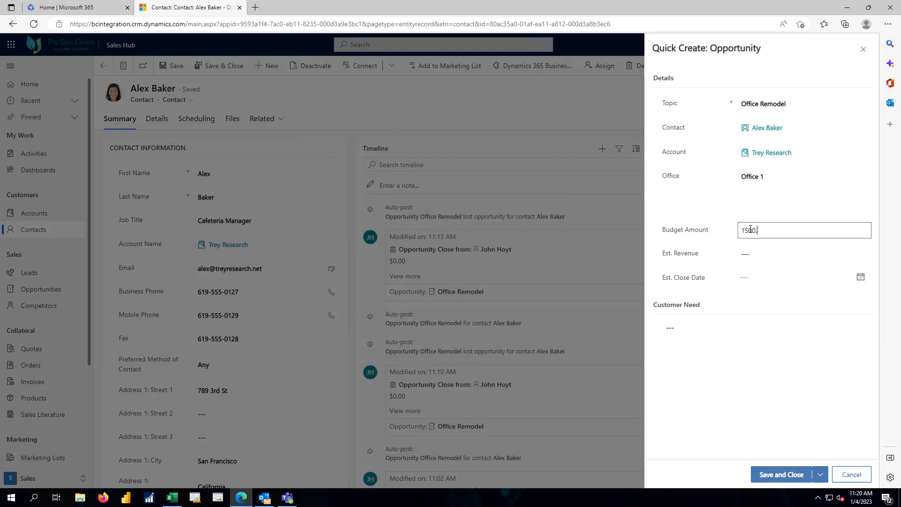
{"action": "key", "text": "Tab"}
{"action": "type", "text": "1500"}
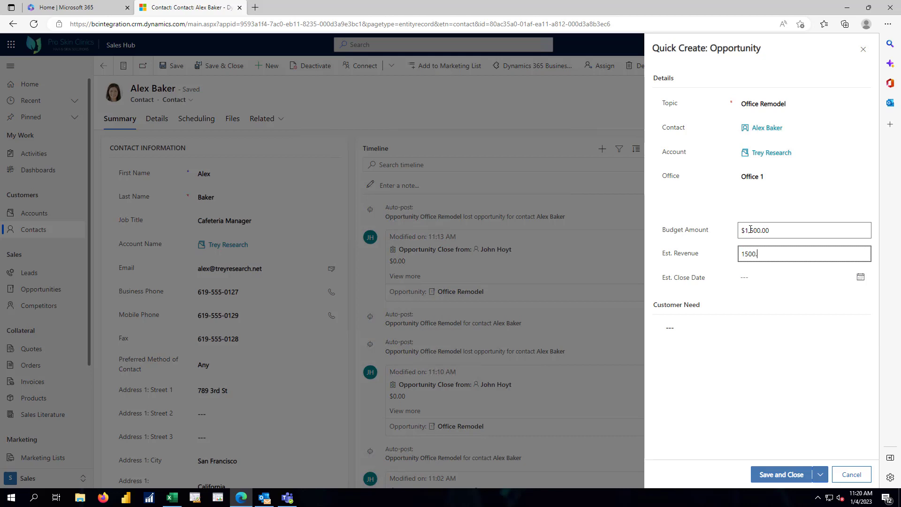
{"action": "key", "text": "Tab"}
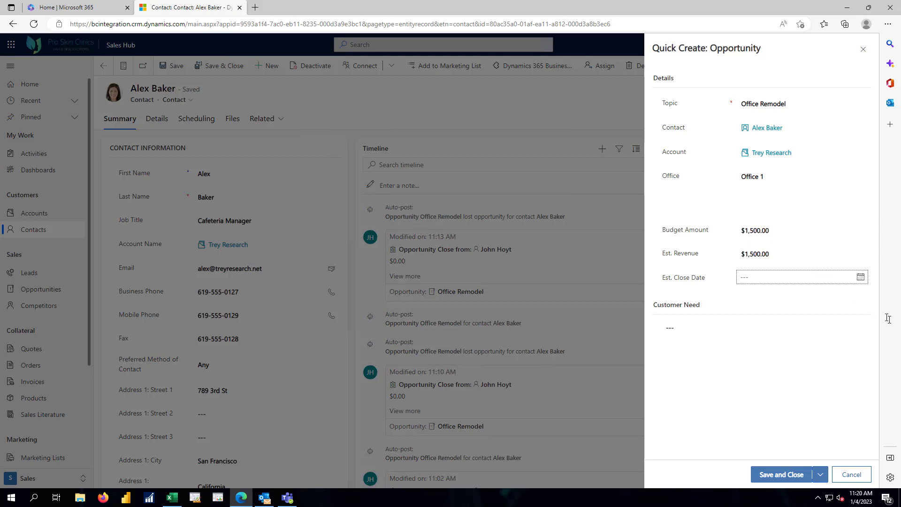
{"action": "left_click", "coordinate": [861, 277]}
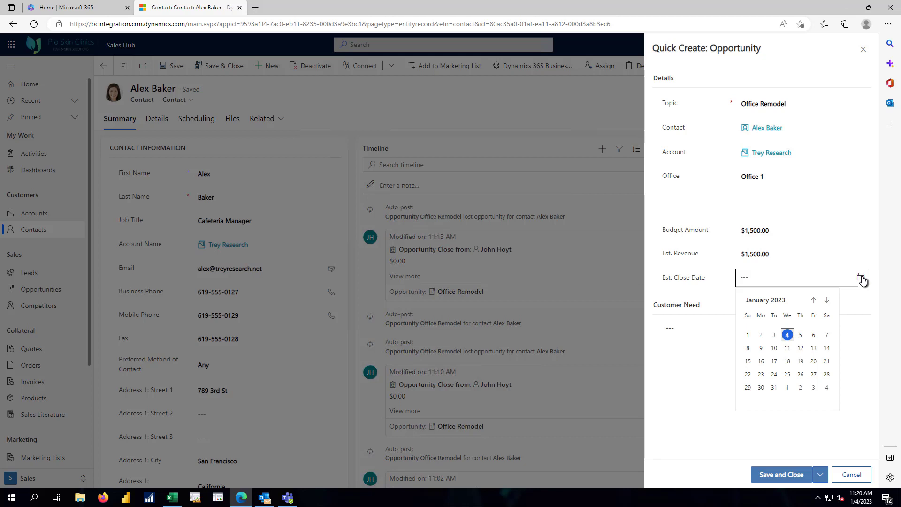
{"action": "left_click", "coordinate": [812, 335]}
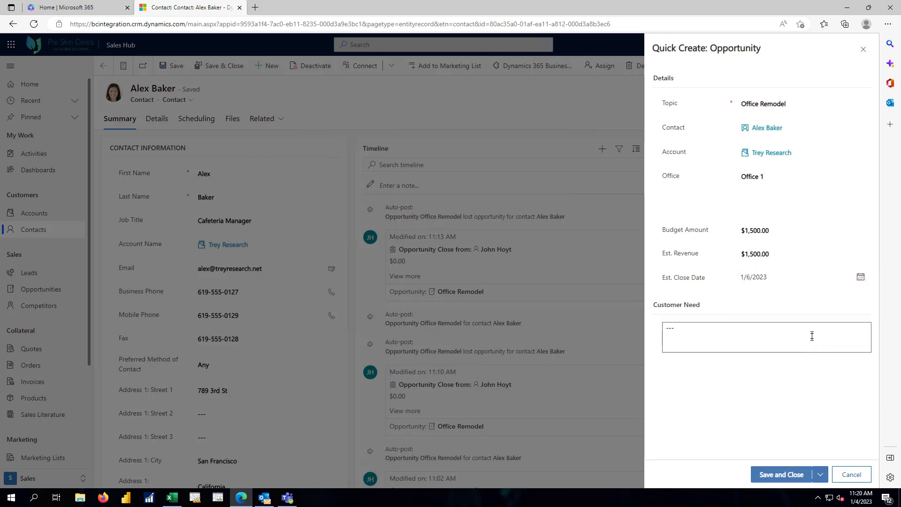
{"action": "left_click", "coordinate": [784, 474]}
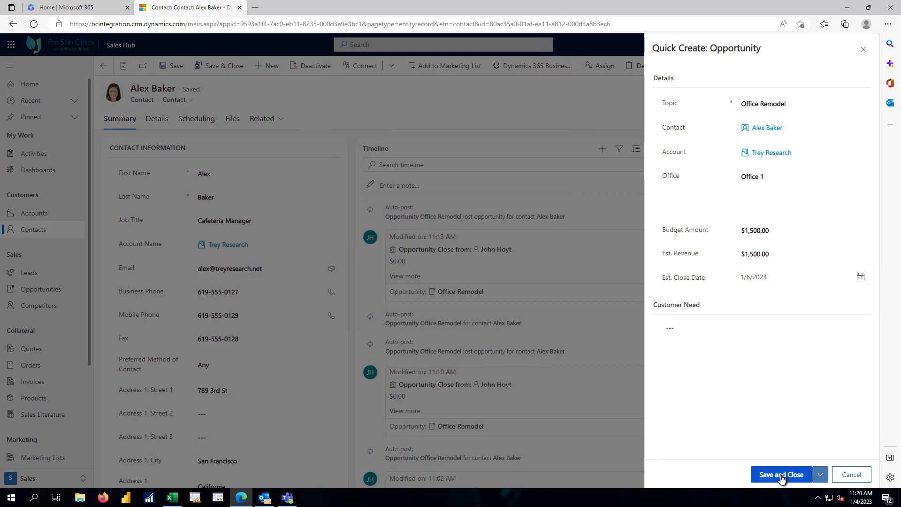
{"action": "left_click", "coordinate": [690, 334]}
{"action": "type", "text": "New Chairs"}
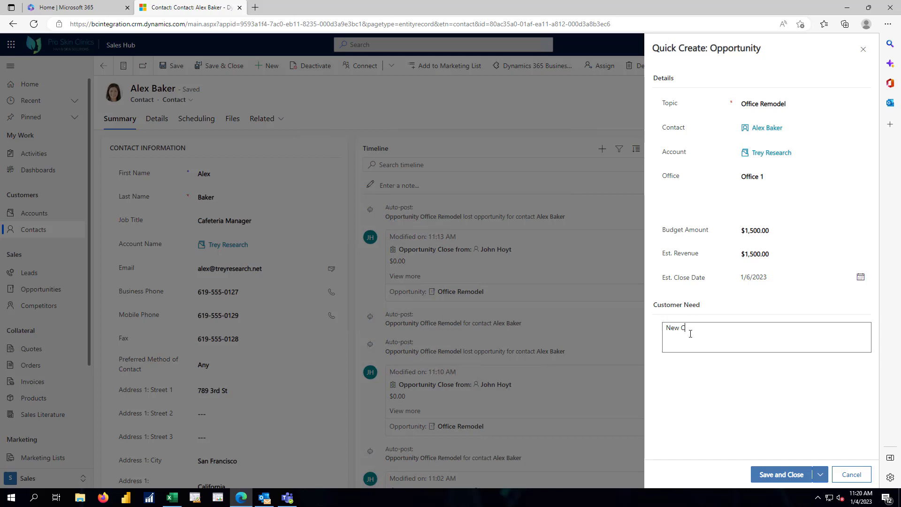
{"action": "left_click", "coordinate": [777, 476]}
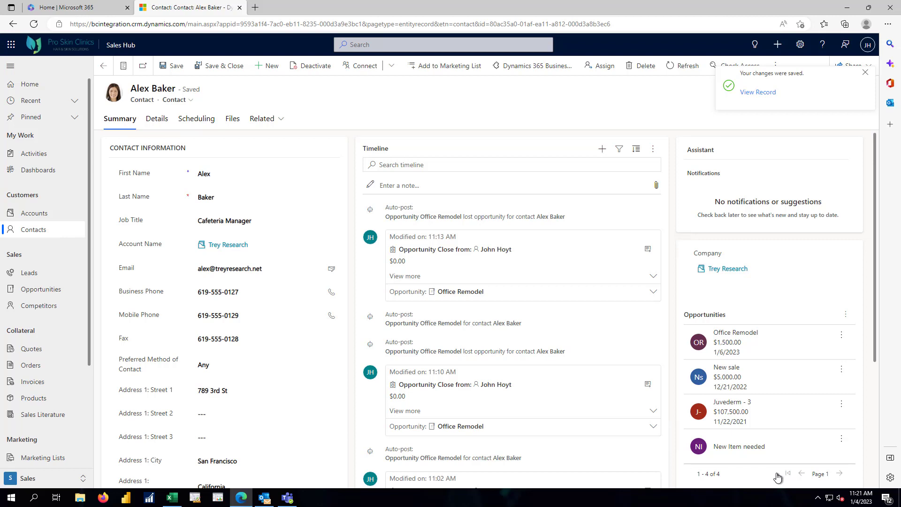
Step: Set the Office Remodel opportunity's price list to Business Central Default Price List
{"action": "left_click", "coordinate": [794, 342]}
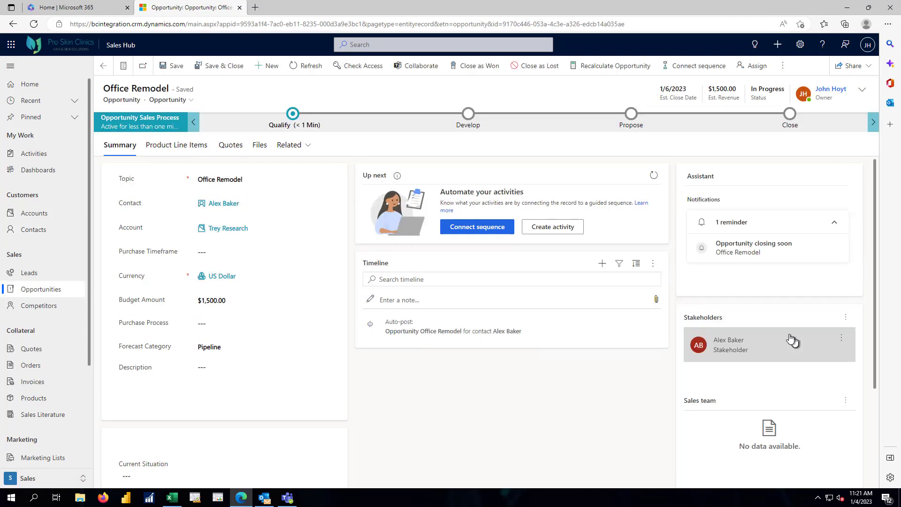
{"action": "left_click", "coordinate": [176, 146]}
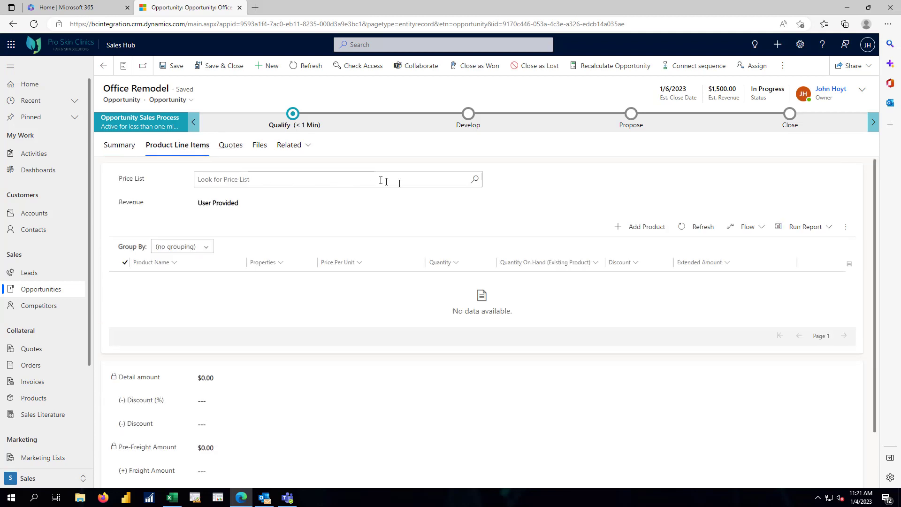
{"action": "left_click", "coordinate": [474, 179]}
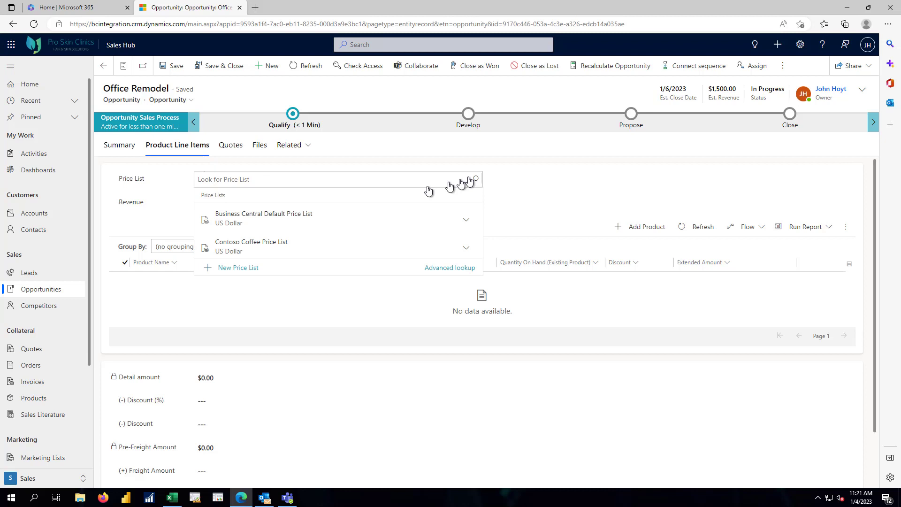
{"action": "left_click", "coordinate": [290, 218]}
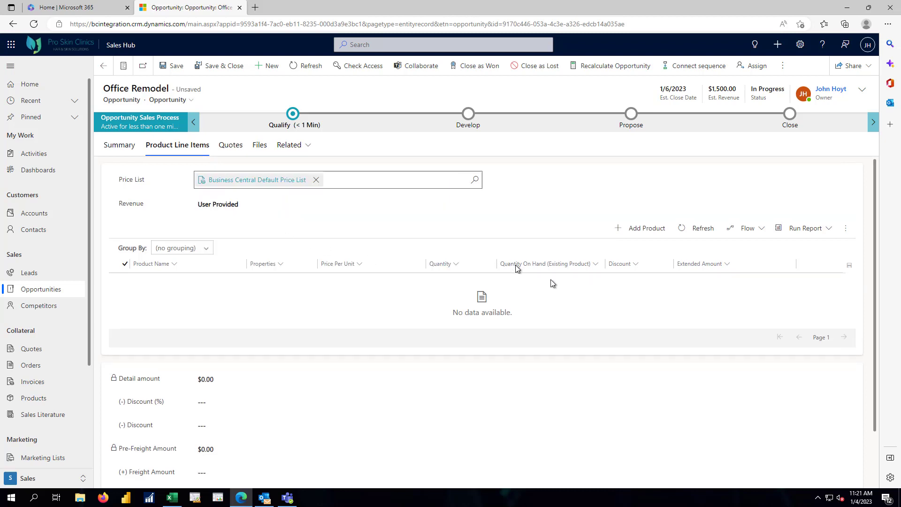
Step: Add a product line for the yellow MUNICH Swivel Chair with quantity 8
{"action": "left_click", "coordinate": [653, 231]}
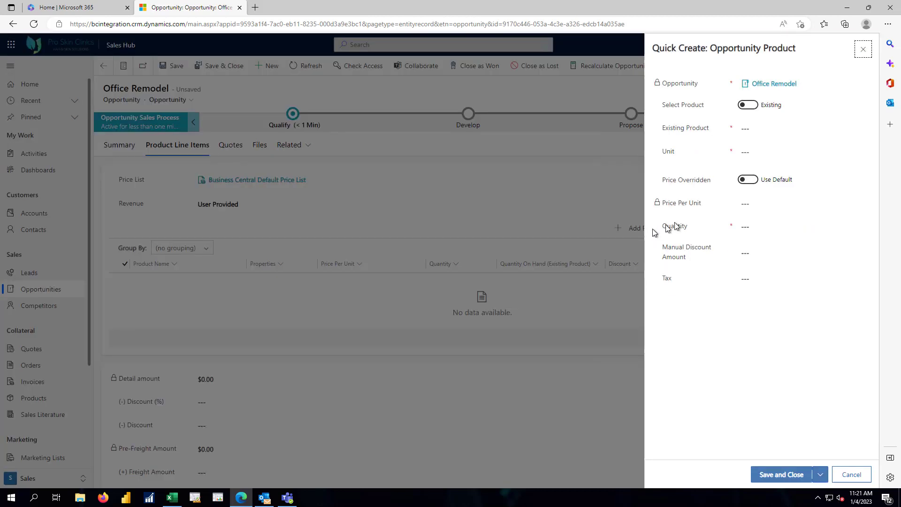
{"action": "left_click", "coordinate": [803, 128]}
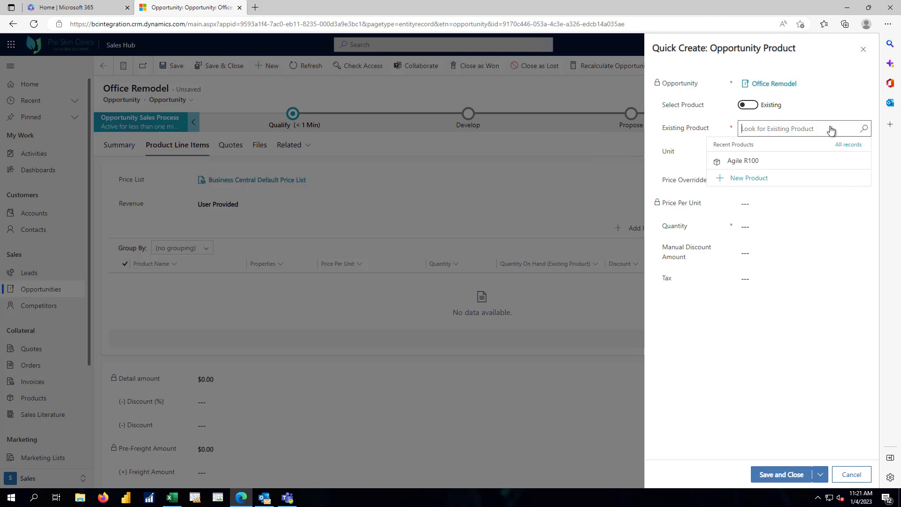
{"action": "type", "text": "Munich"}
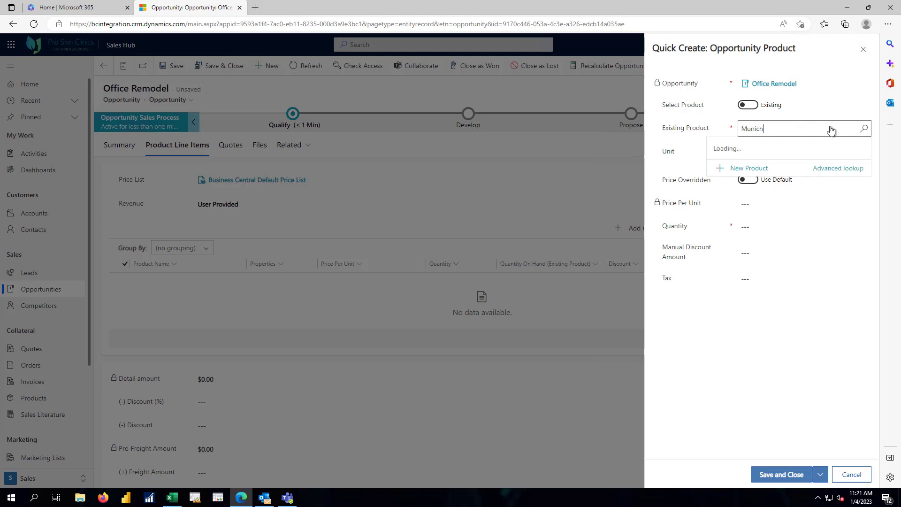
{"action": "left_click", "coordinate": [849, 169]}
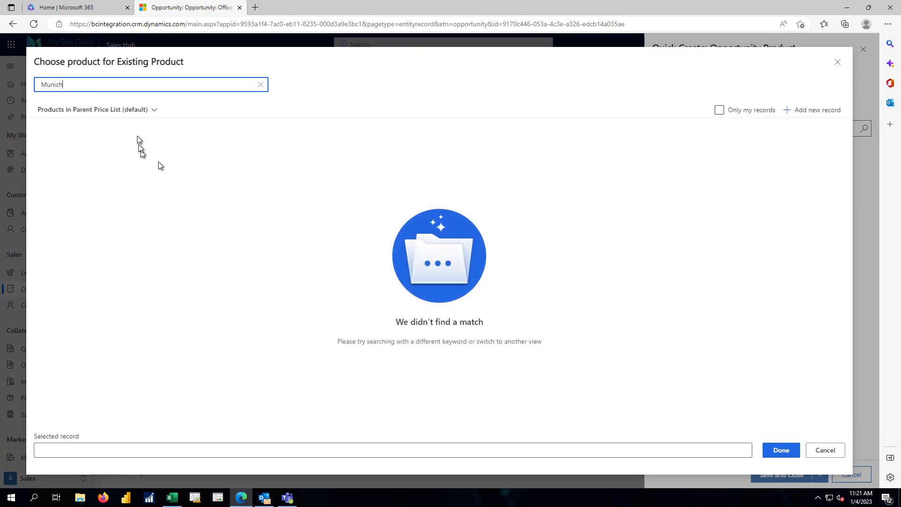
{"action": "left_click", "coordinate": [153, 110]}
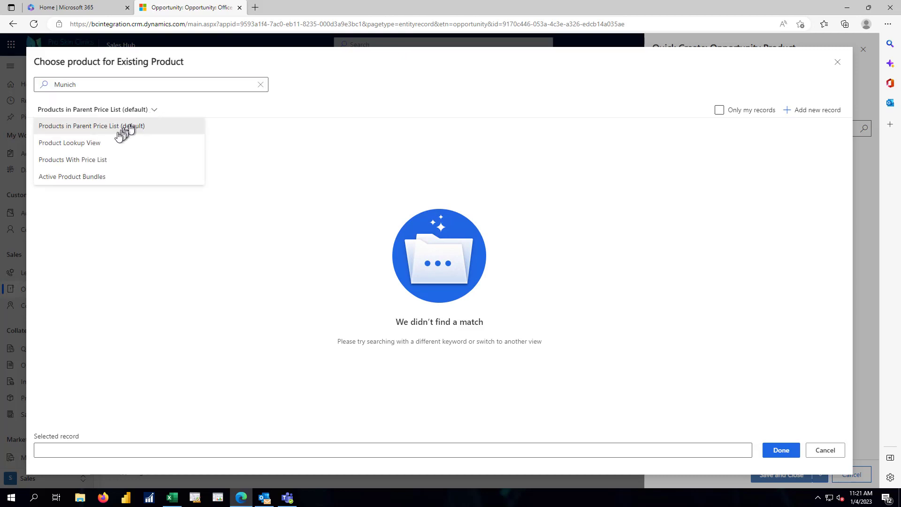
{"action": "left_click", "coordinate": [94, 162]}
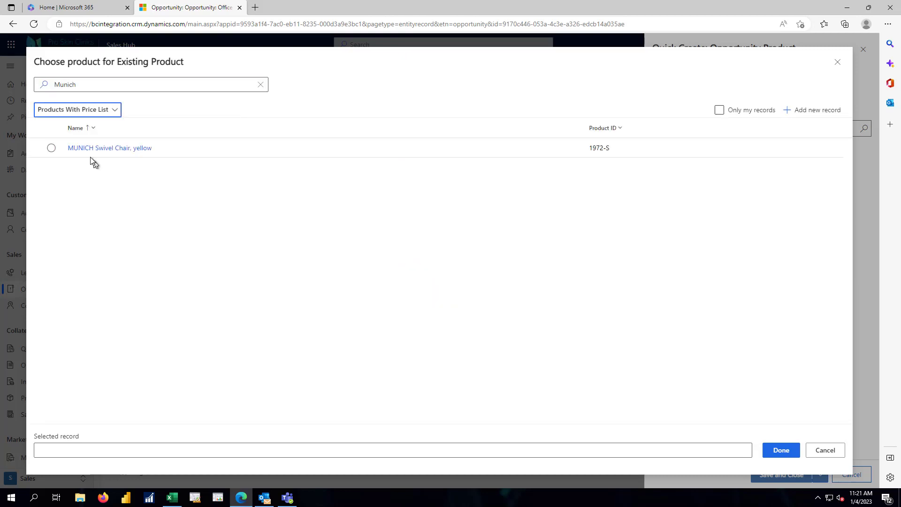
{"action": "left_click", "coordinate": [52, 148]}
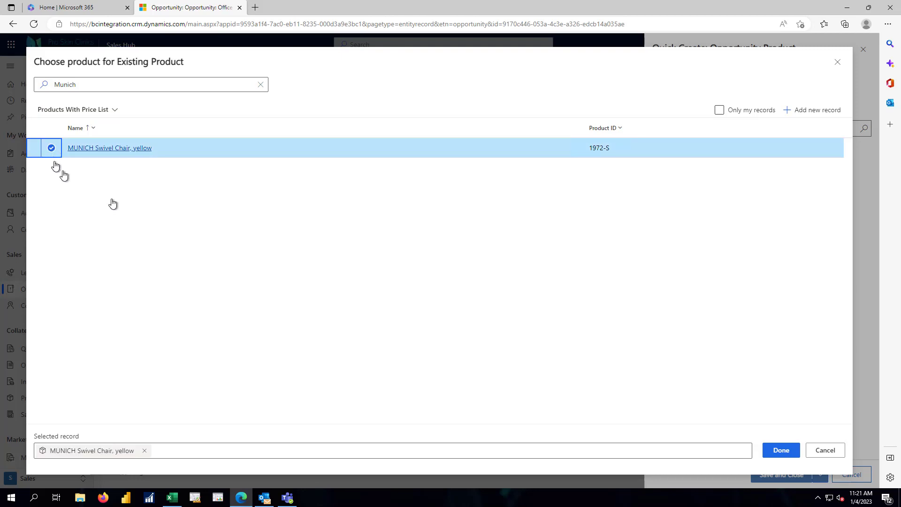
{"action": "left_click", "coordinate": [780, 450]}
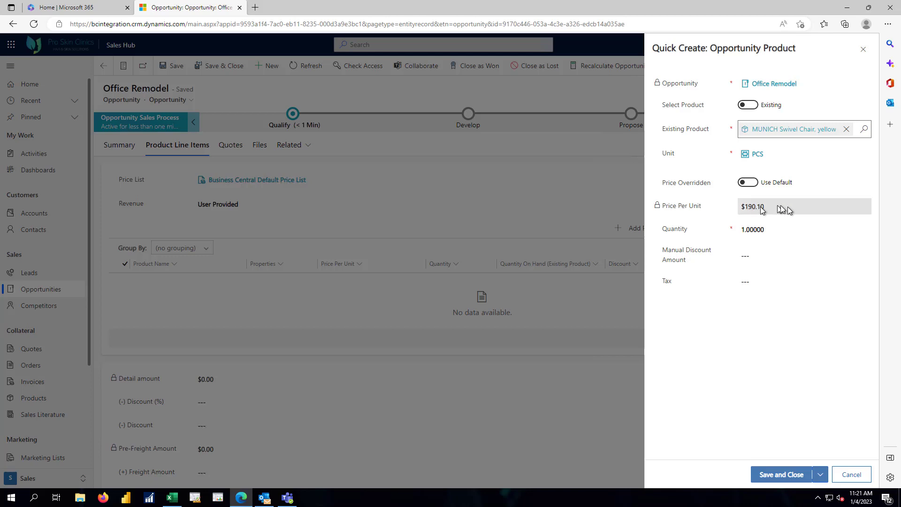
{"action": "left_click", "coordinate": [750, 228]}
{"action": "type", "text": "8"}
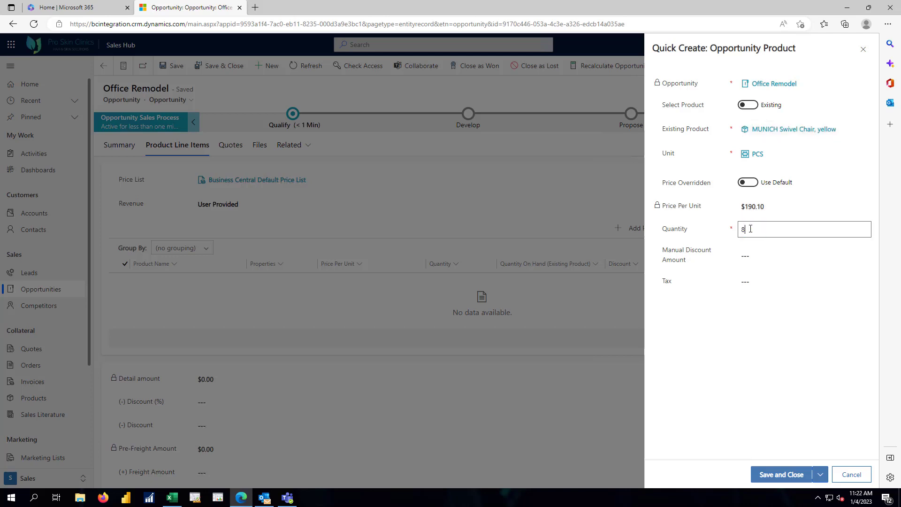
{"action": "key", "text": "Tab"}
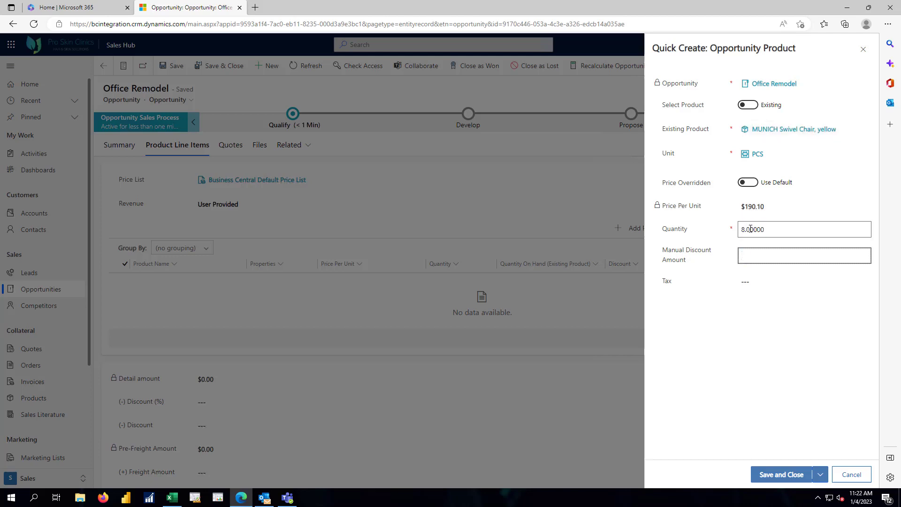
Step: Save the eight-chair product line and create a new quote from the Office Remodel opportunity
{"action": "left_click", "coordinate": [787, 475]}
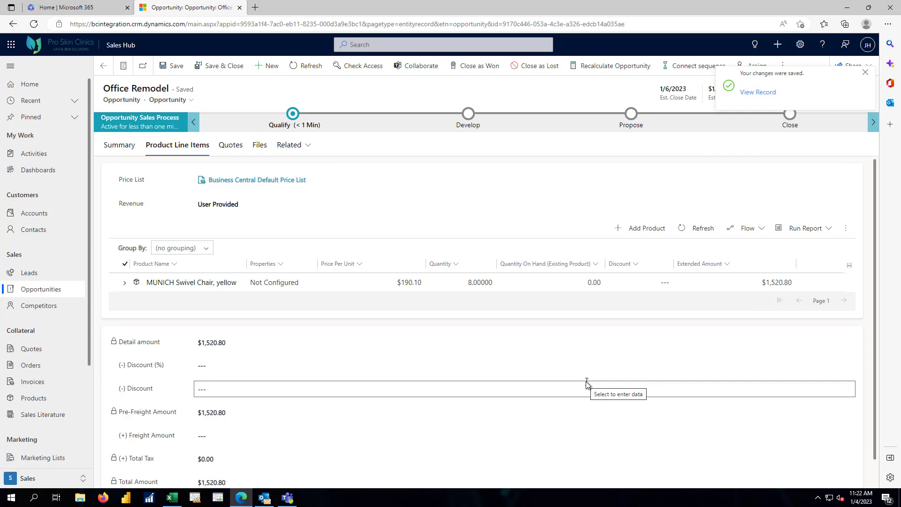
{"action": "left_click", "coordinate": [233, 147]}
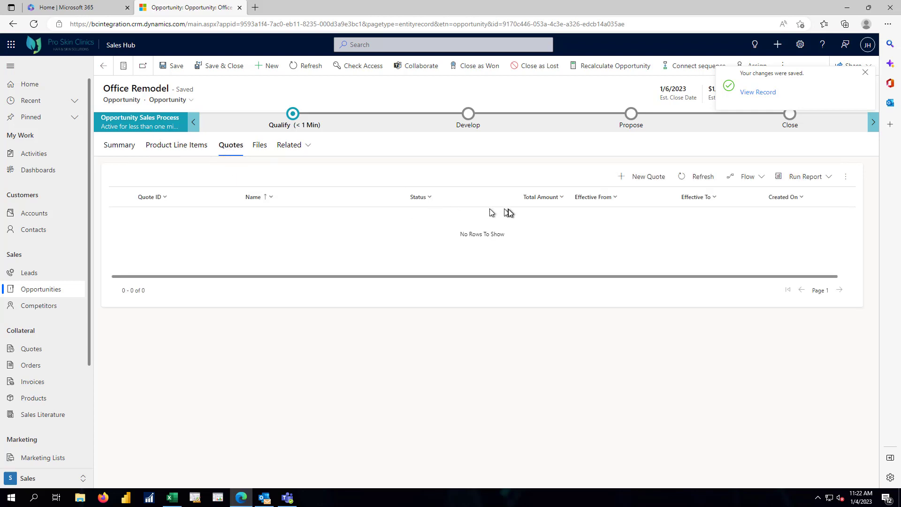
{"action": "left_click", "coordinate": [654, 179]}
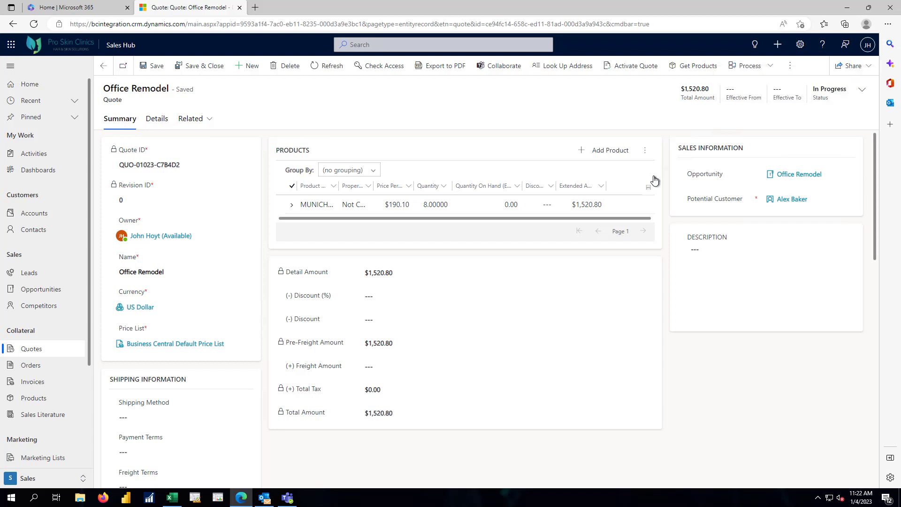
Step: Activate the Office Remodel quote and begin converting it into an order
{"action": "left_click", "coordinate": [654, 181]}
{"action": "left_click", "coordinate": [635, 70]}
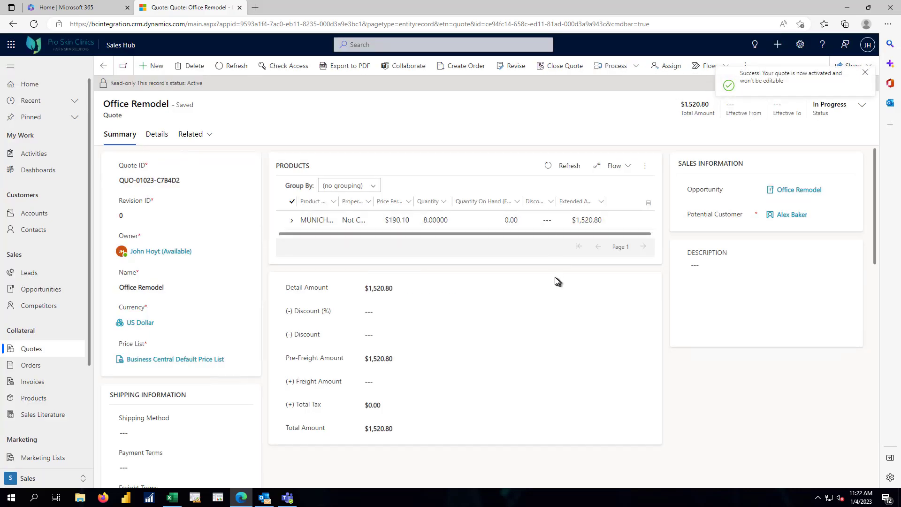
{"action": "left_click", "coordinate": [466, 69]}
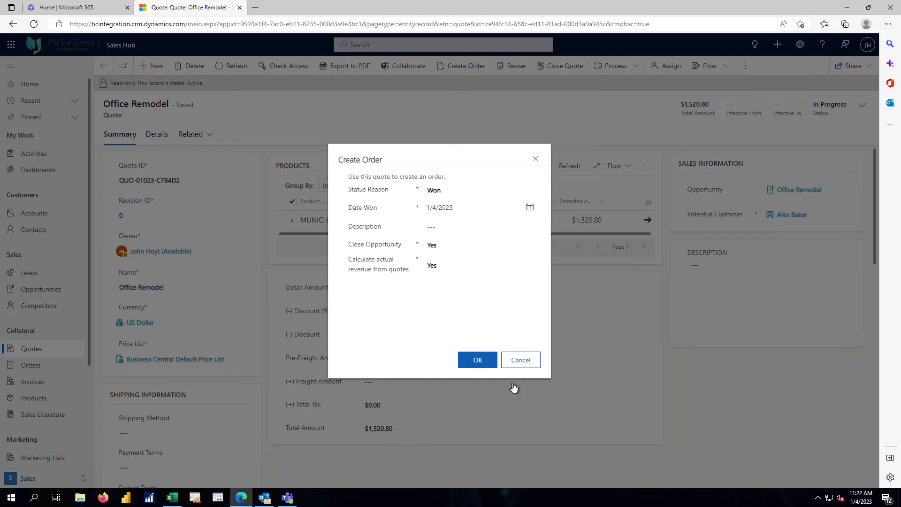
Step: Confirm order creation with status Won to generate the sales order
{"action": "left_click", "coordinate": [475, 362]}
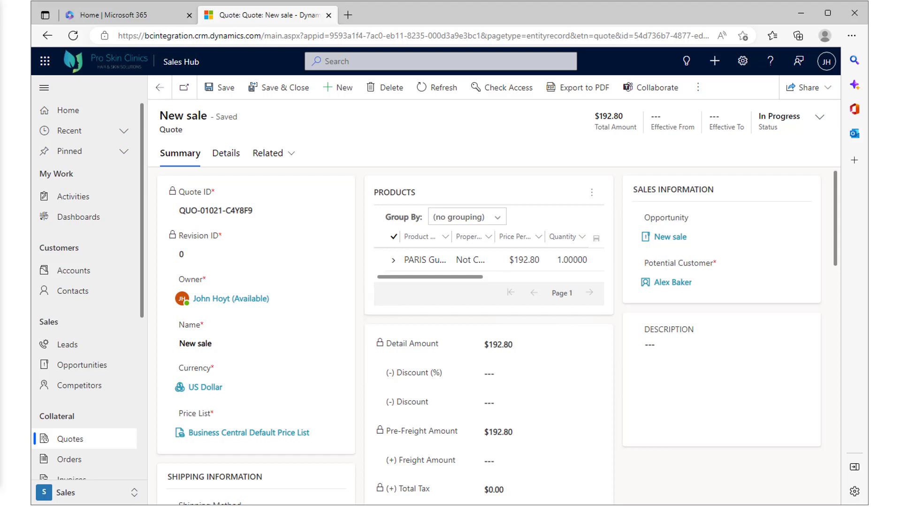
Step: Open the overflow commands on the New sale quote
{"action": "left_click", "coordinate": [698, 87]}
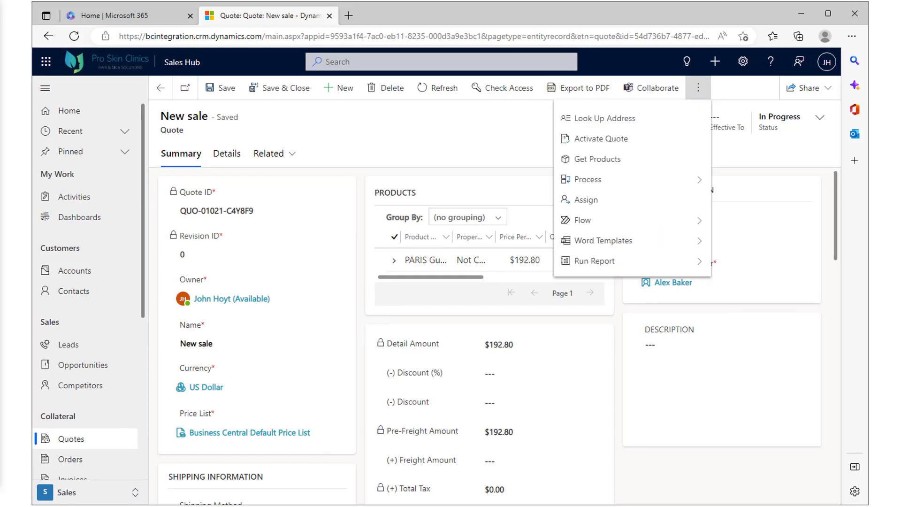